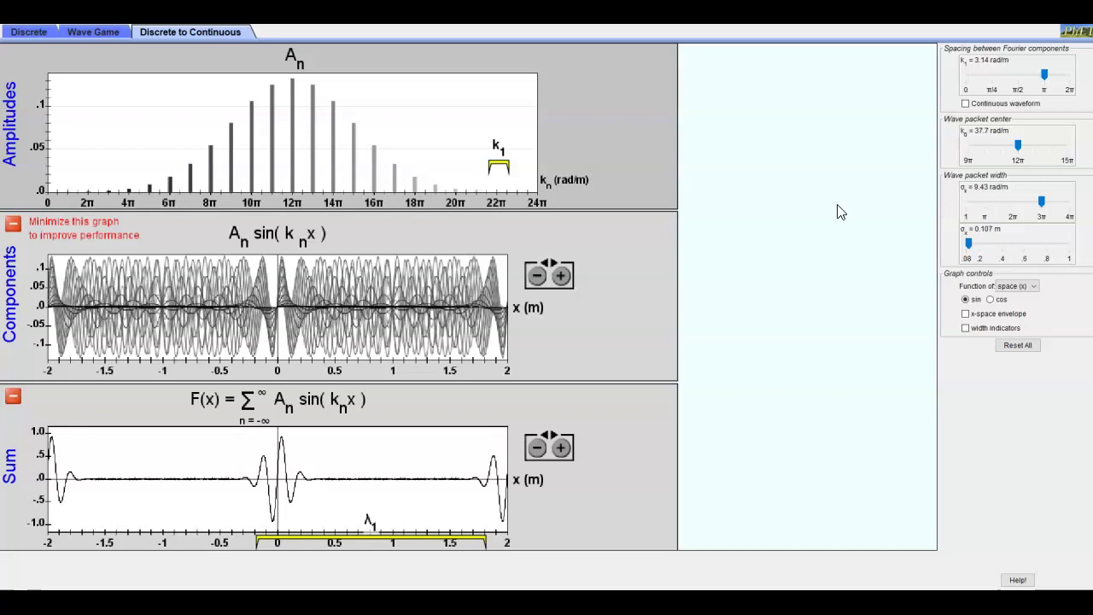
Switch the wave packet graphs to display as a function of time (t).
click(837, 210)
click(1016, 286)
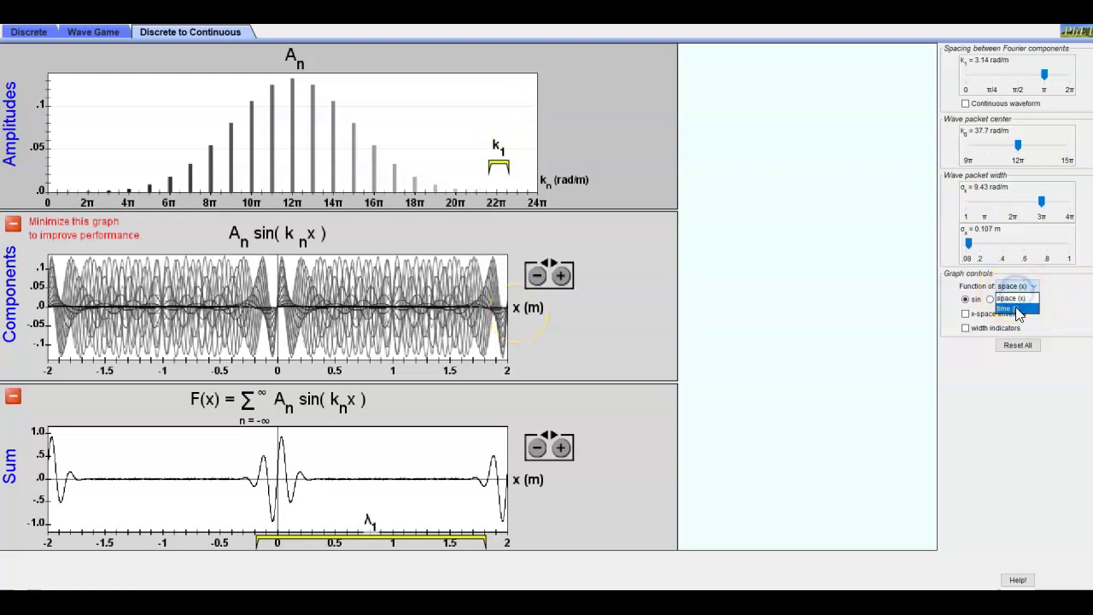
click(1016, 308)
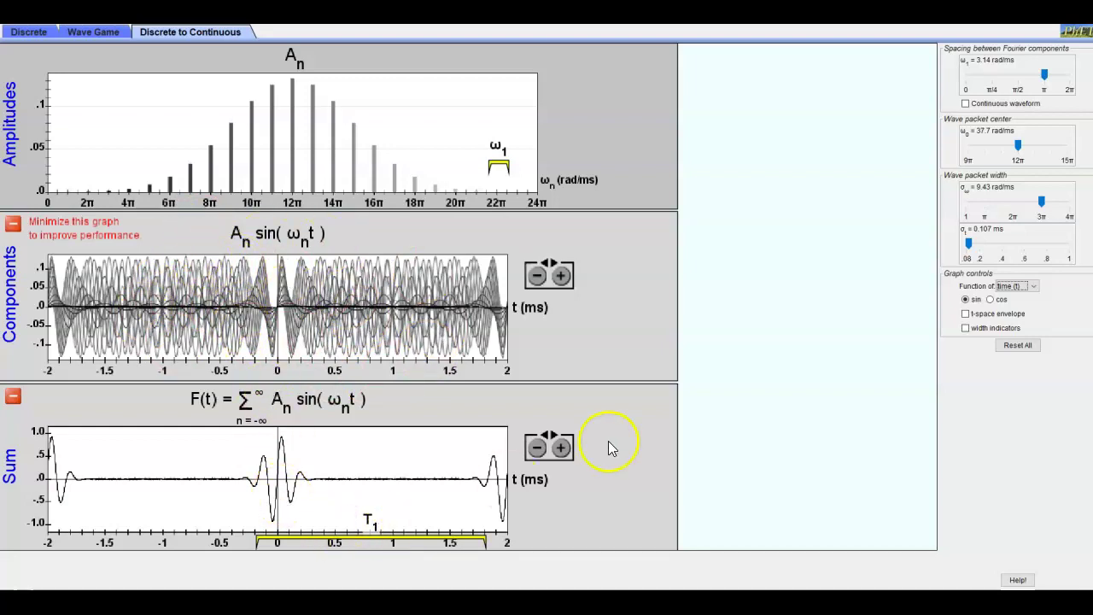
Widen the Sum graph's time range, span the T1 marker from 0 to 2 ms and the ω1 marker from 13π to 14π.
click(536, 447)
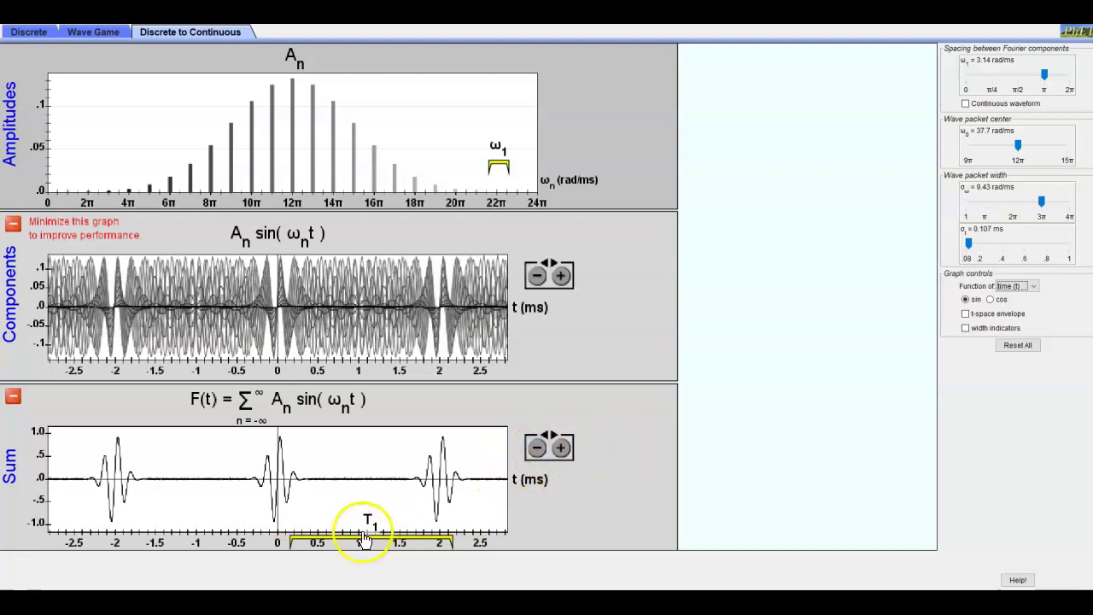
drag(367, 544, 355, 415)
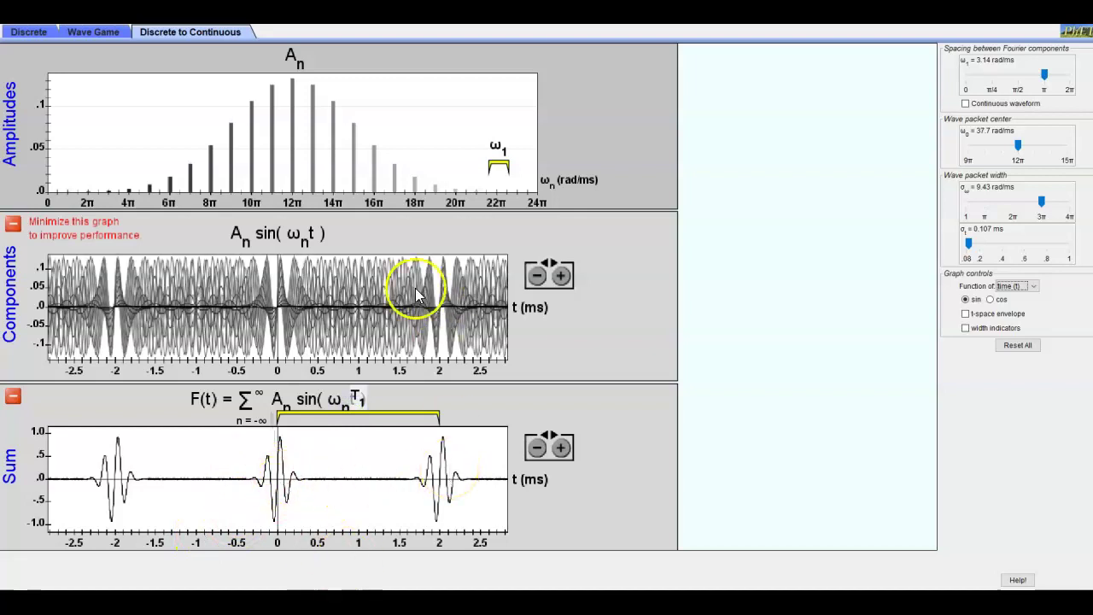
mouse_move(494, 162)
mouse_down()
mouse_move(352, 100)
mouse_move(334, 68)
mouse_move(323, 77)
mouse_up()
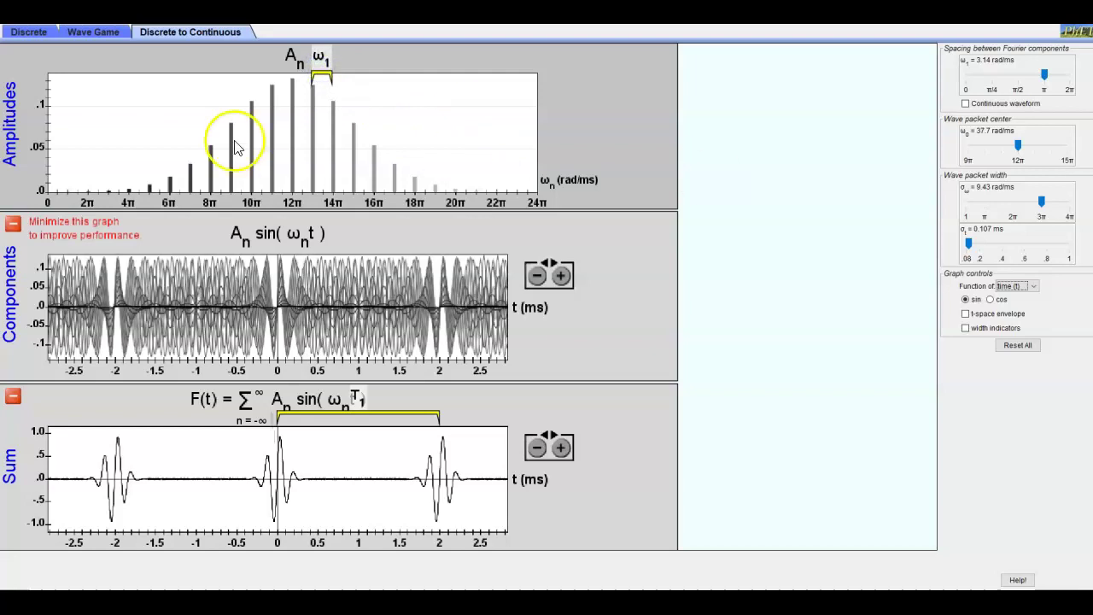
mouse_move(333, 125)
mouse_down()
mouse_move(312, 129)
mouse_move(314, 104)
mouse_move(358, 129)
mouse_move(395, 122)
mouse_move(304, 108)
mouse_move(344, 439)
mouse_move(229, 525)
mouse_move(450, 365)
mouse_move(457, 373)
mouse_move(210, 151)
mouse_move(290, 100)
mouse_move(390, 198)
mouse_move(382, 193)
mouse_move(280, 287)
mouse_move(274, 505)
mouse_move(527, 495)
mouse_move(522, 391)
mouse_move(777, 194)
mouse_up()
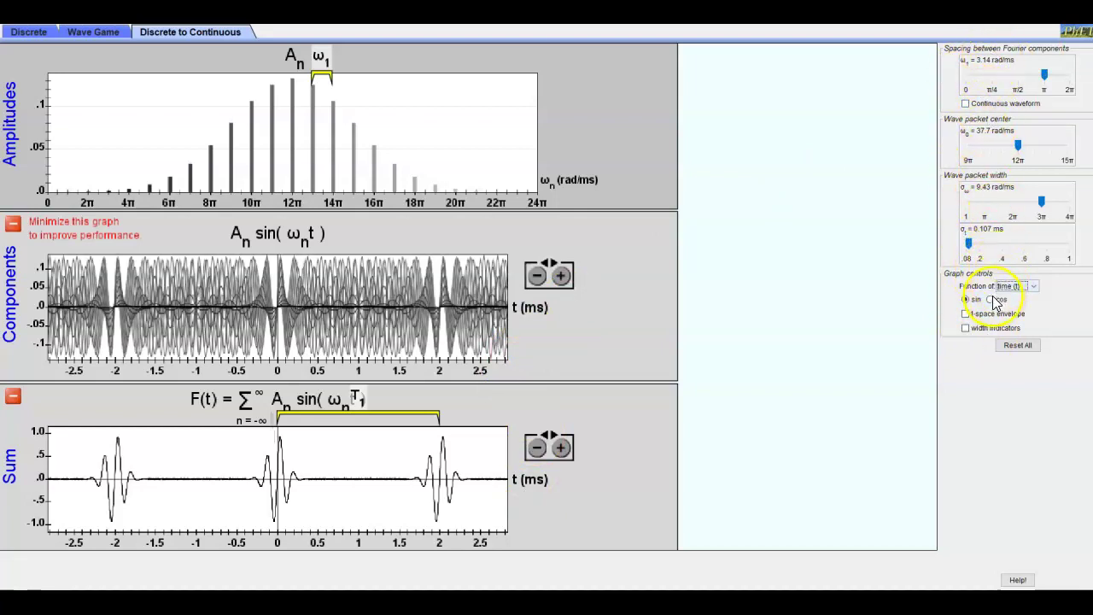
Show the t-space envelope and switch the graphs back to a function of space (x).
click(965, 314)
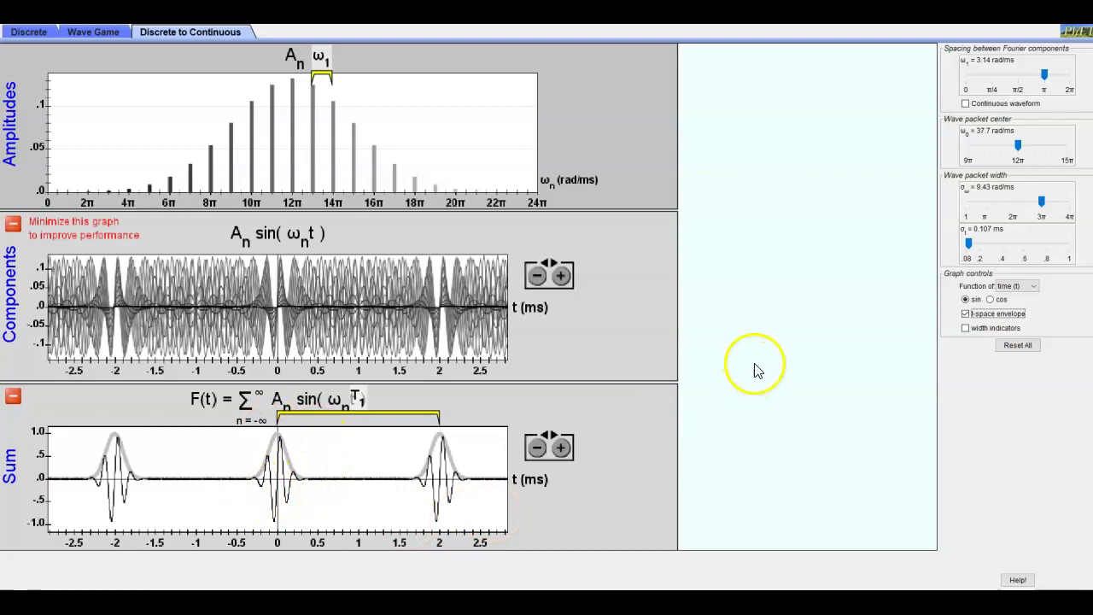
click(1017, 285)
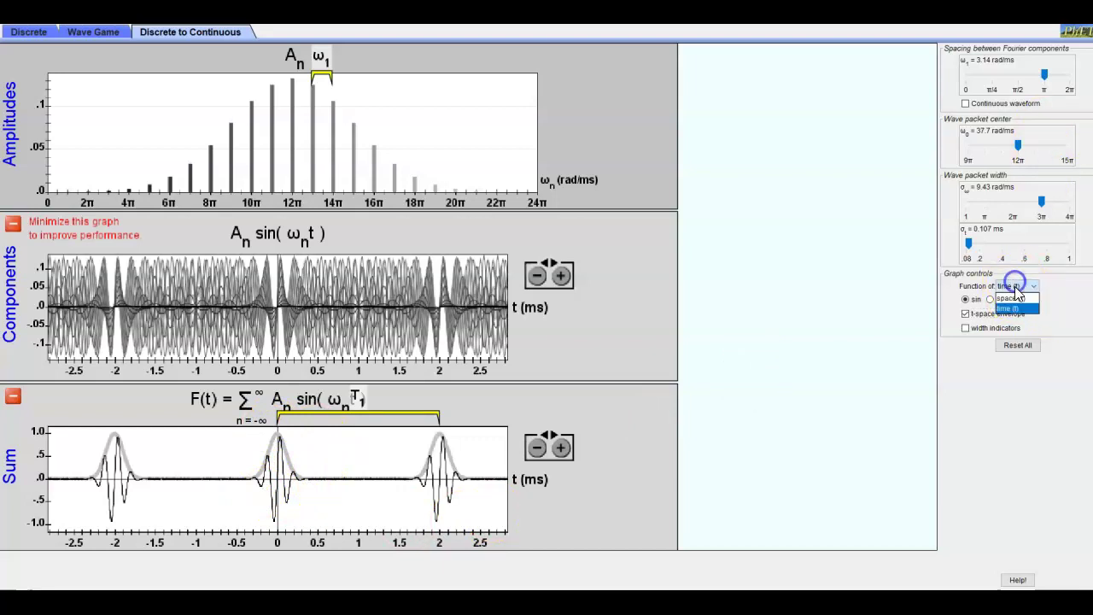
click(1015, 299)
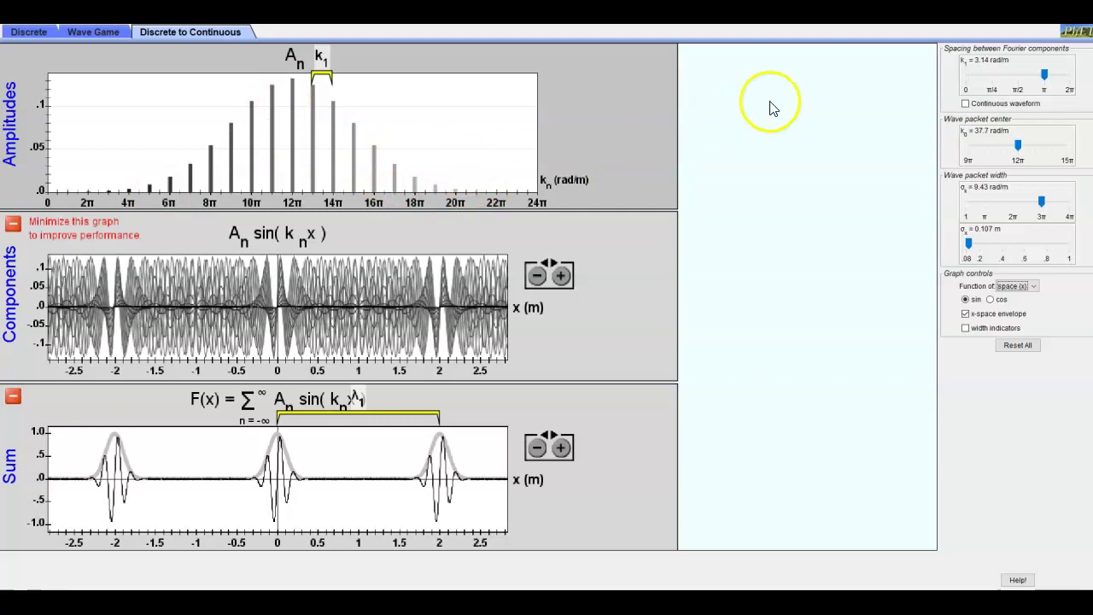
Set the Fourier component spacing k1 to π/2 (1.57 rad/m) and widen the x range to show three packets.
click(1044, 75)
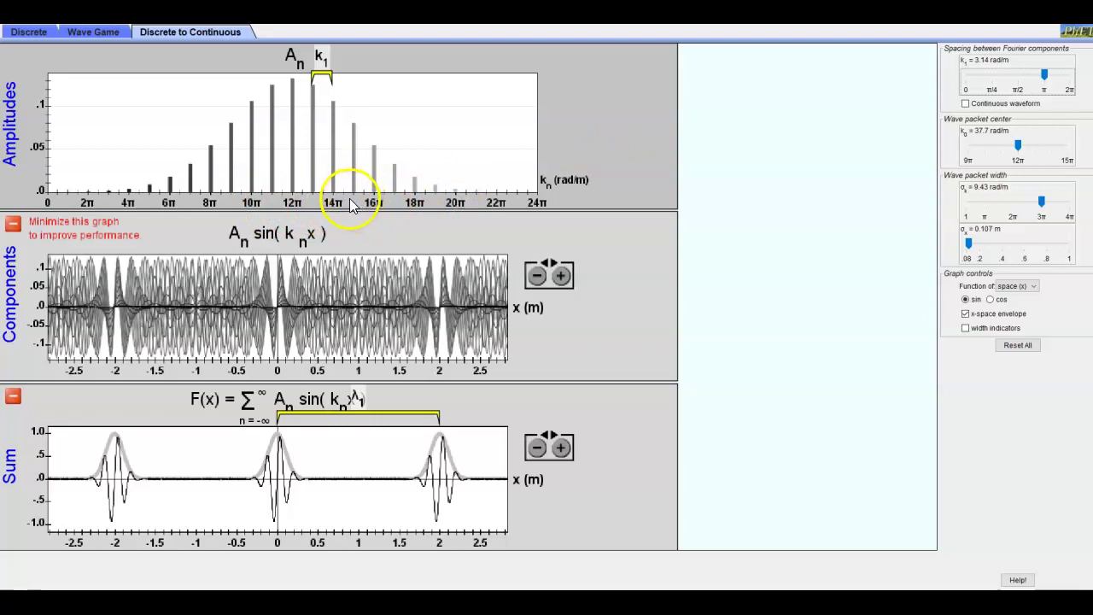
click(1044, 77)
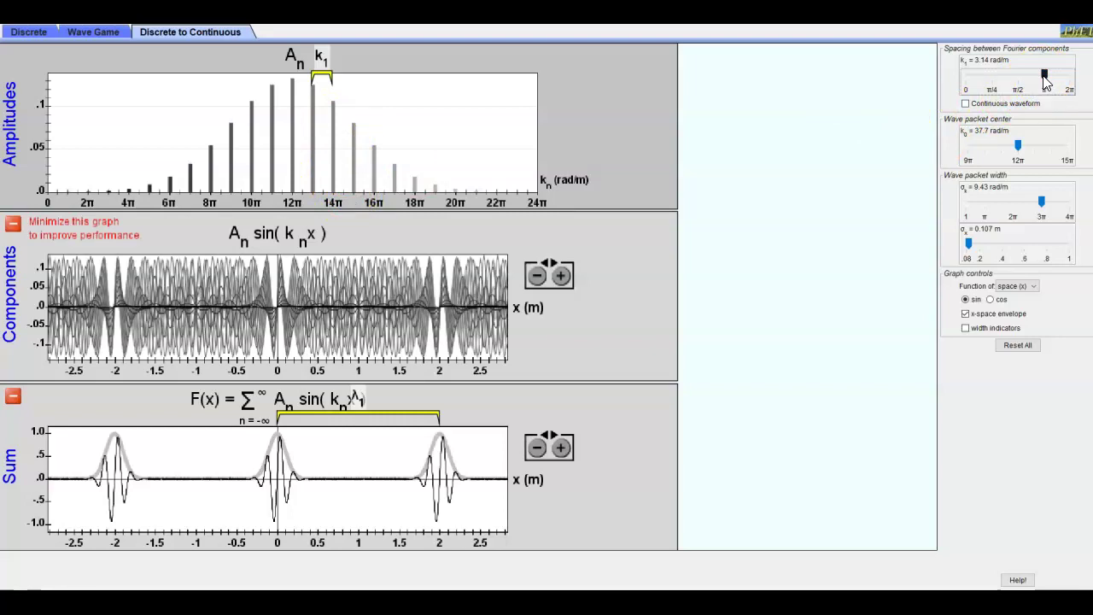
click(1043, 78)
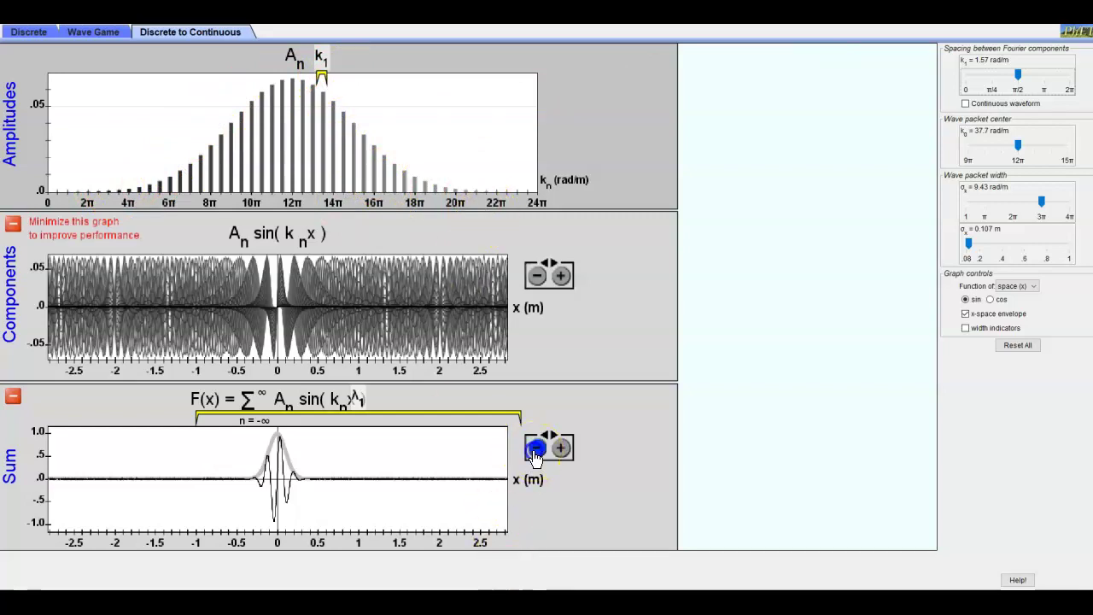
click(536, 448)
click(535, 448)
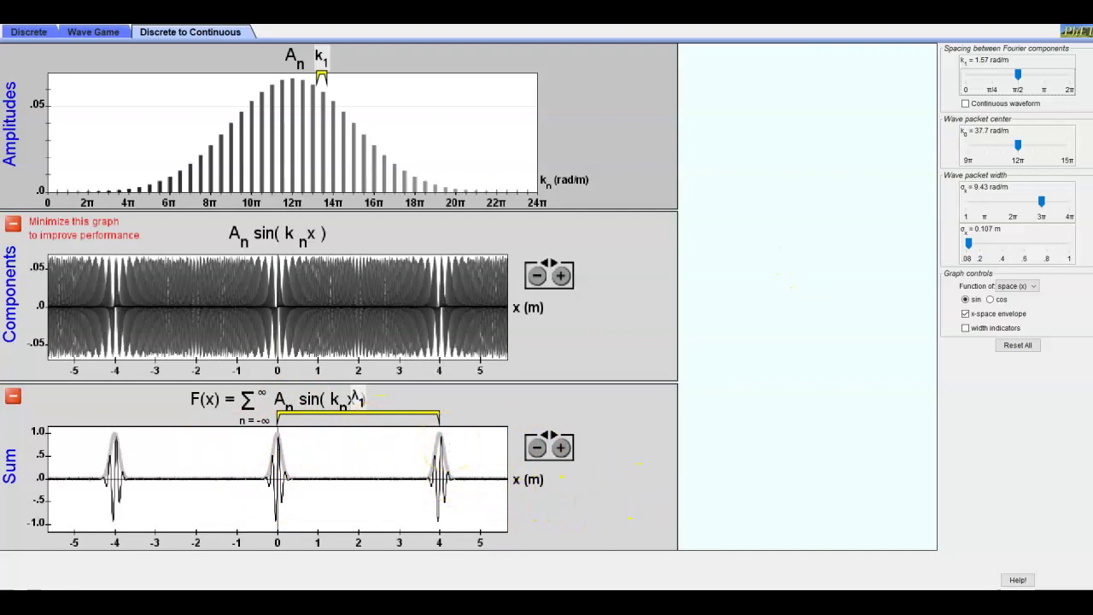
Increase the Fourier component spacing k1 to 2π.
click(1018, 75)
drag(1019, 75, 1050, 77)
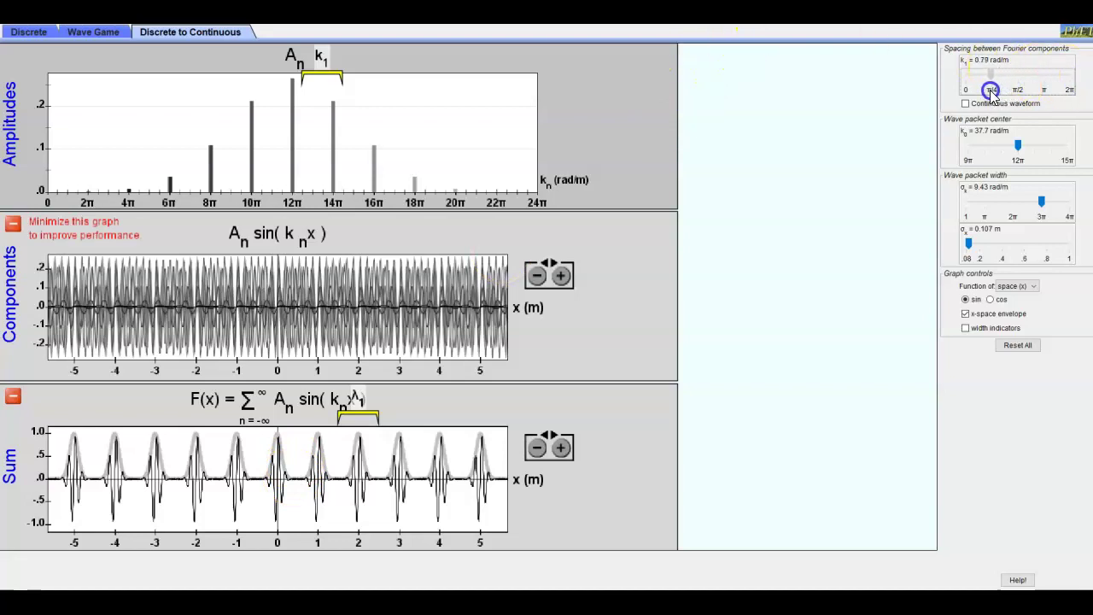
Reduce the Fourier component spacing k1 to π/4 (0.79 rad/m) and widen the x range to −8 to 8 m.
click(991, 92)
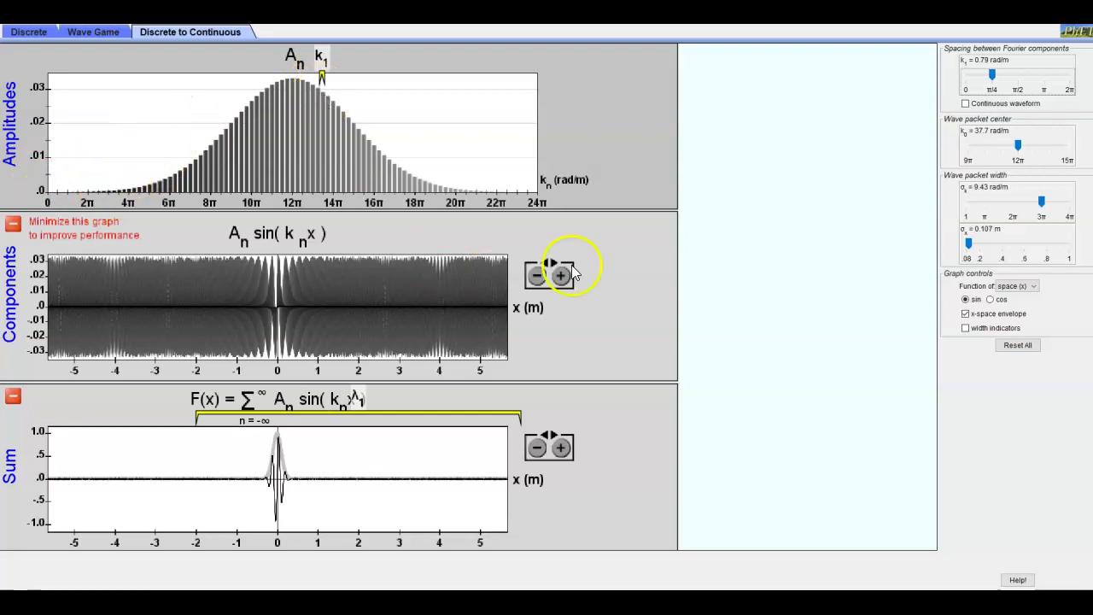
click(538, 449)
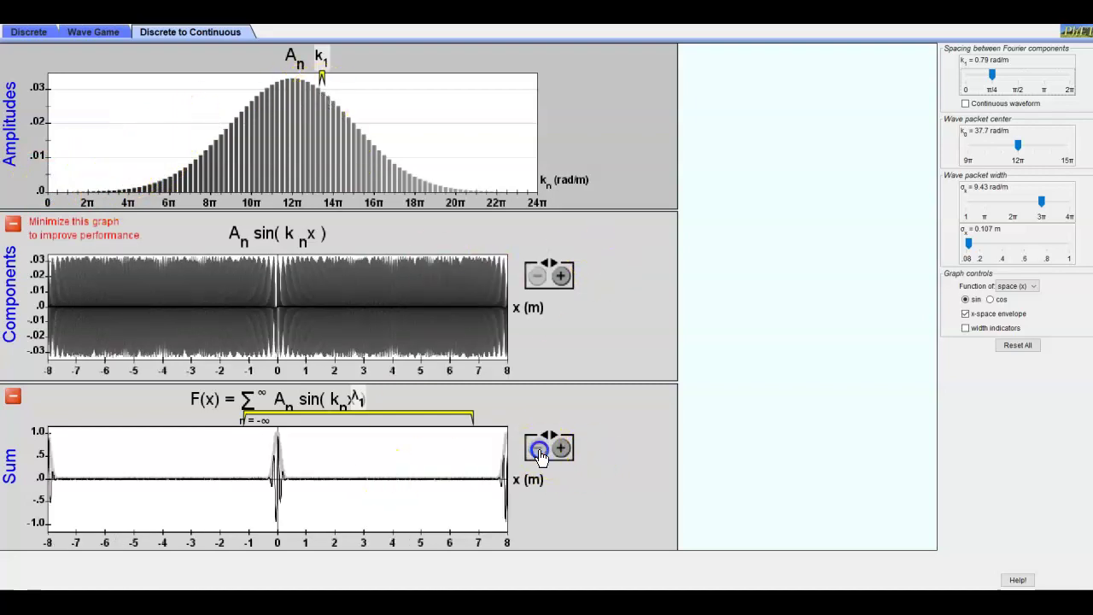
click(539, 449)
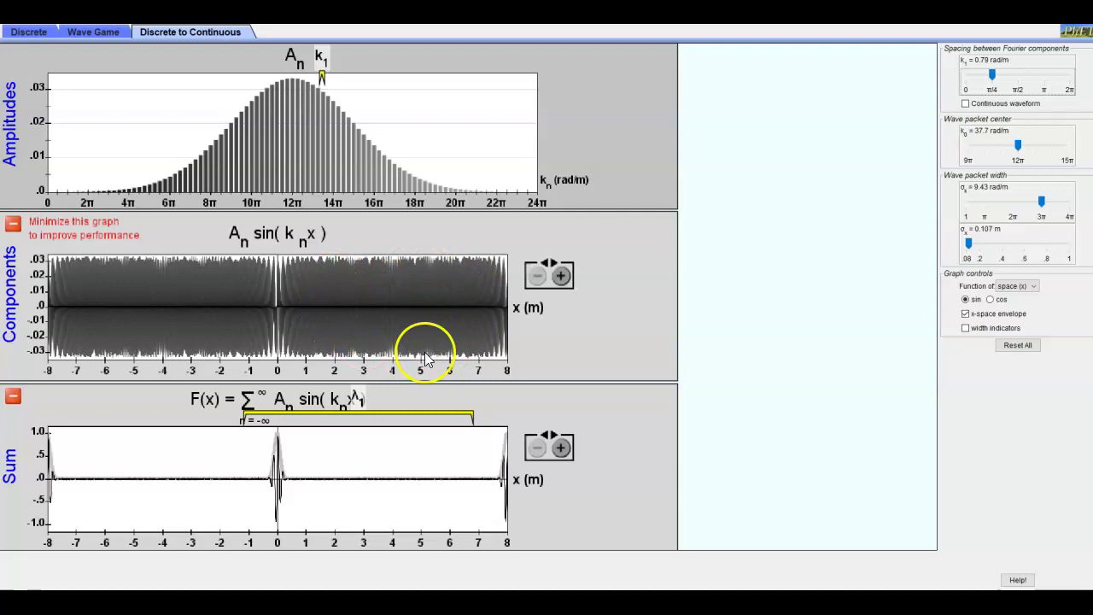
Enable the continuous waveform and lower the component spacing k1 to 0, with the x range narrowed to −1 to 1 m.
click(561, 275)
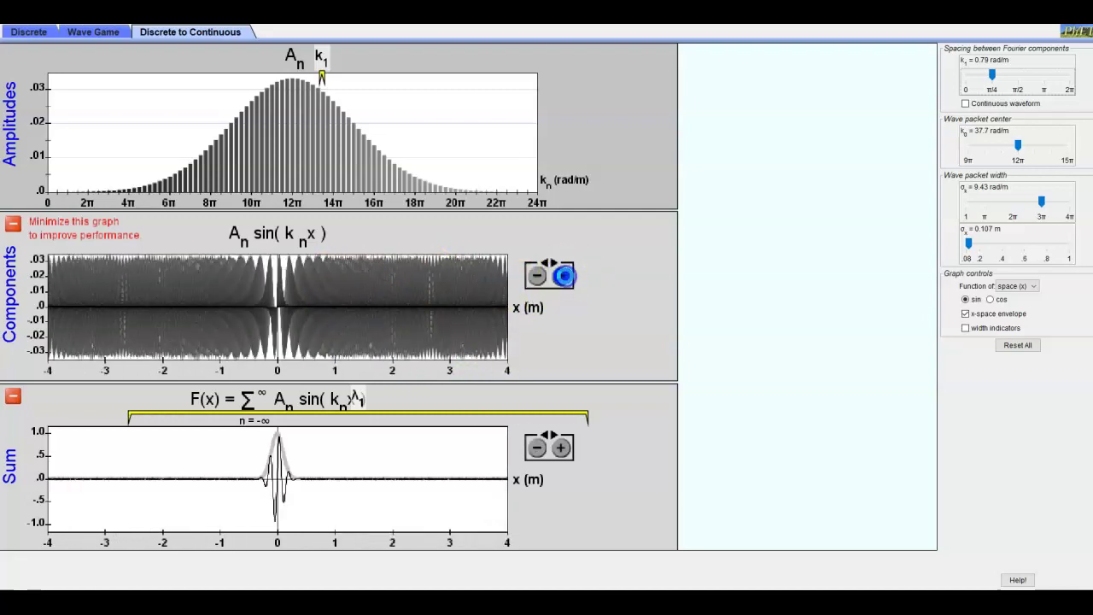
click(561, 275)
click(561, 275)
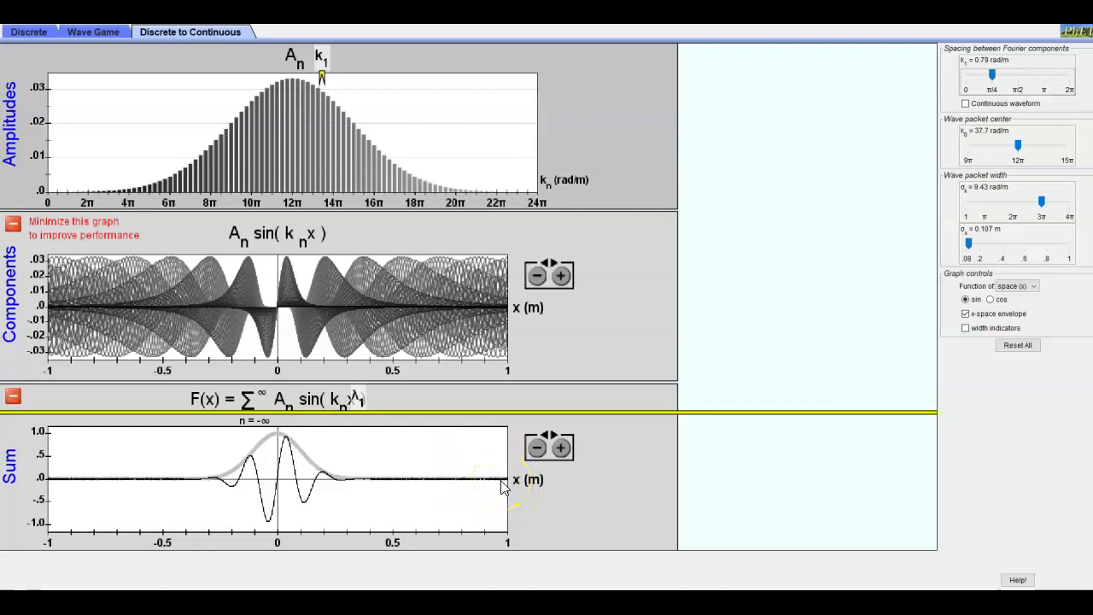
click(965, 103)
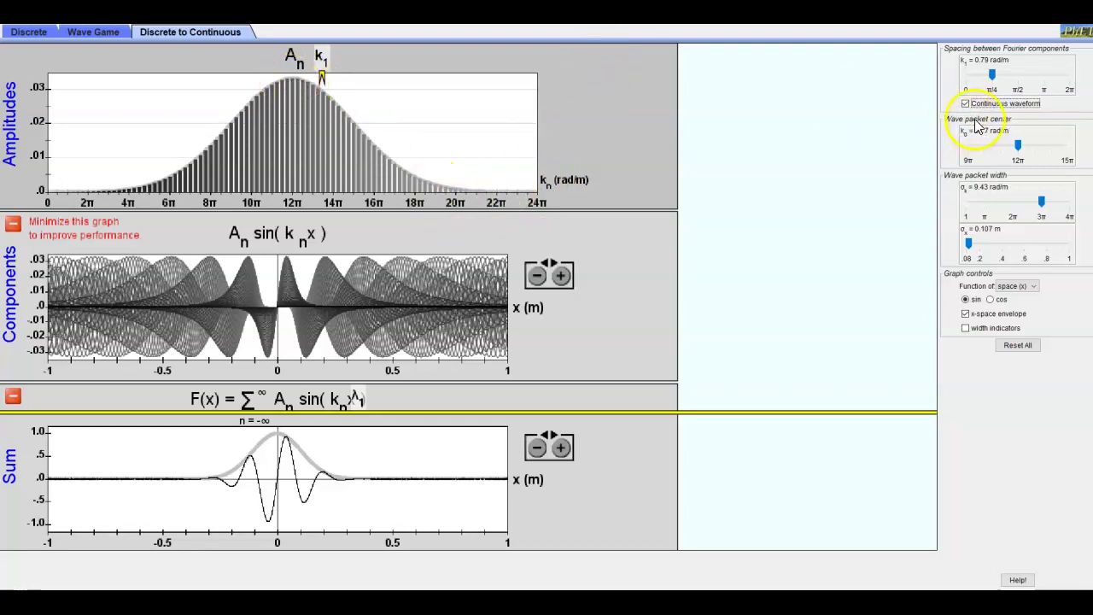
click(991, 75)
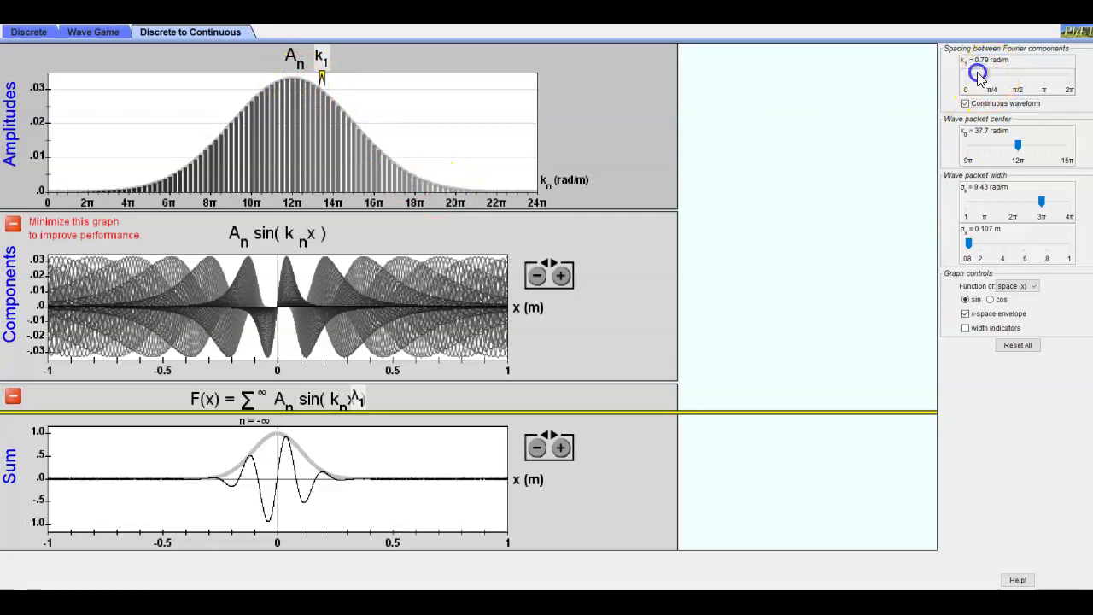
drag(986, 75, 944, 80)
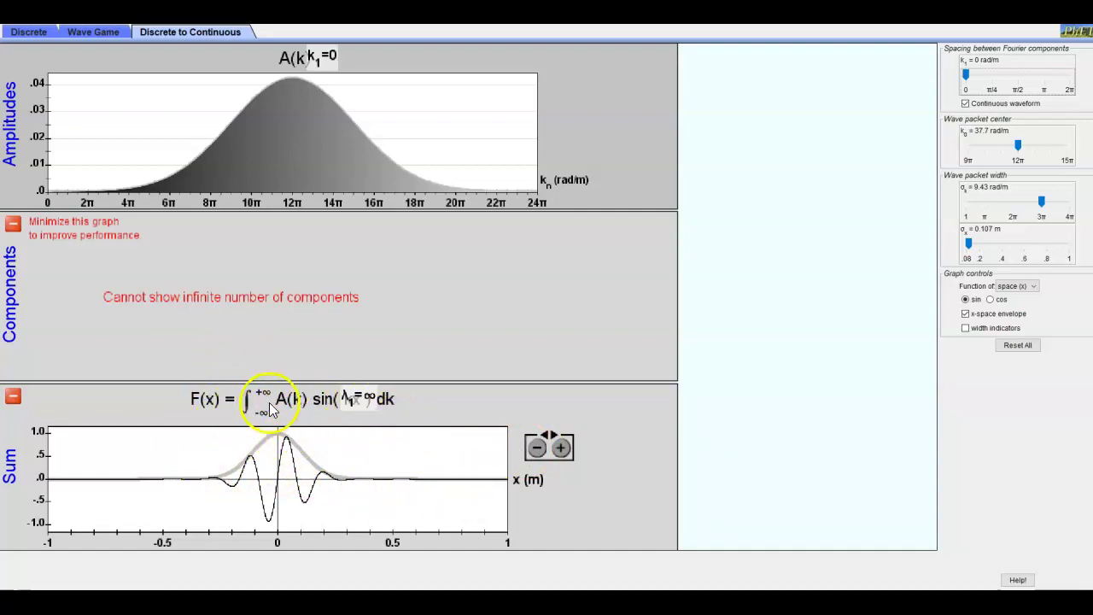
Widen the x range to −8 to 8 m and set the component spacing k1 to π/2 (1.57 rad/m).
click(538, 450)
click(538, 450)
click(538, 449)
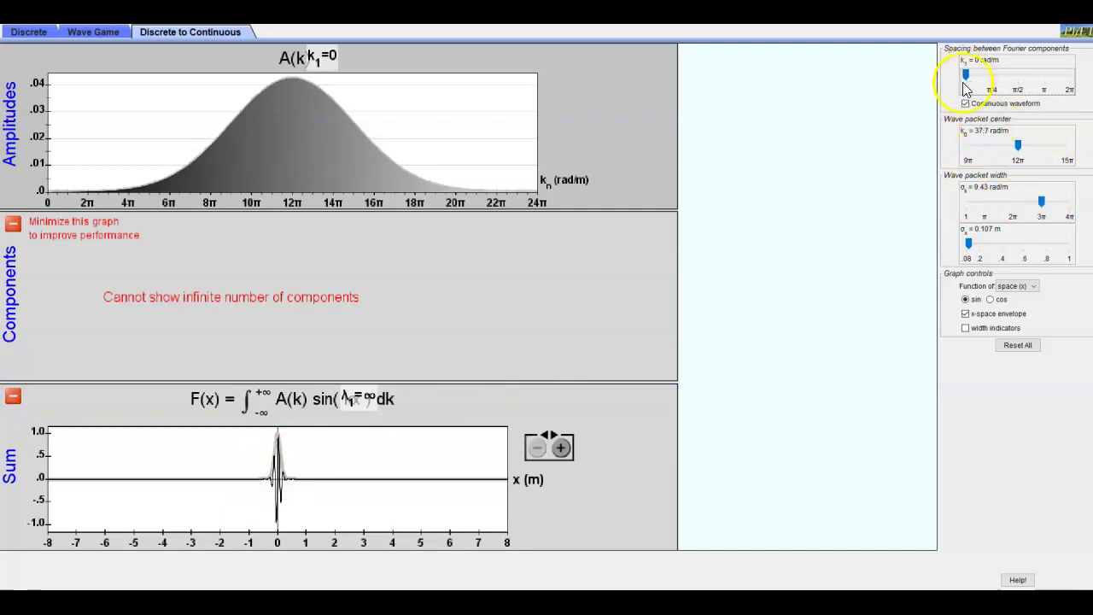
drag(977, 79, 1027, 84)
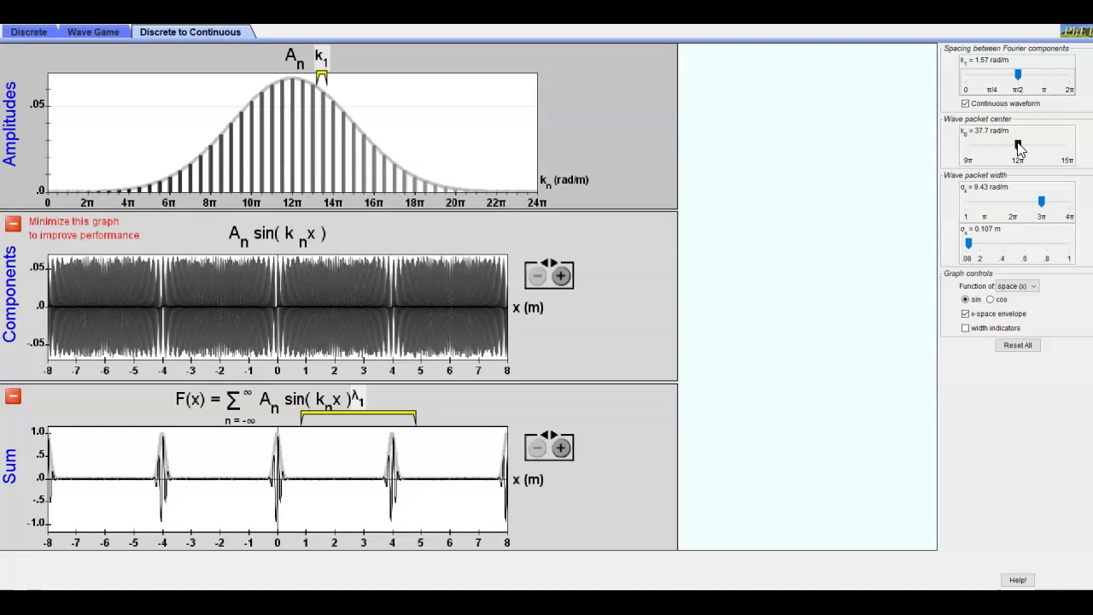
Set the wave packet center k0 to 15π (47.1 rad/m) and narrow the x range to −0.5 to 0.5 m.
click(1018, 145)
drag(1019, 145, 1073, 147)
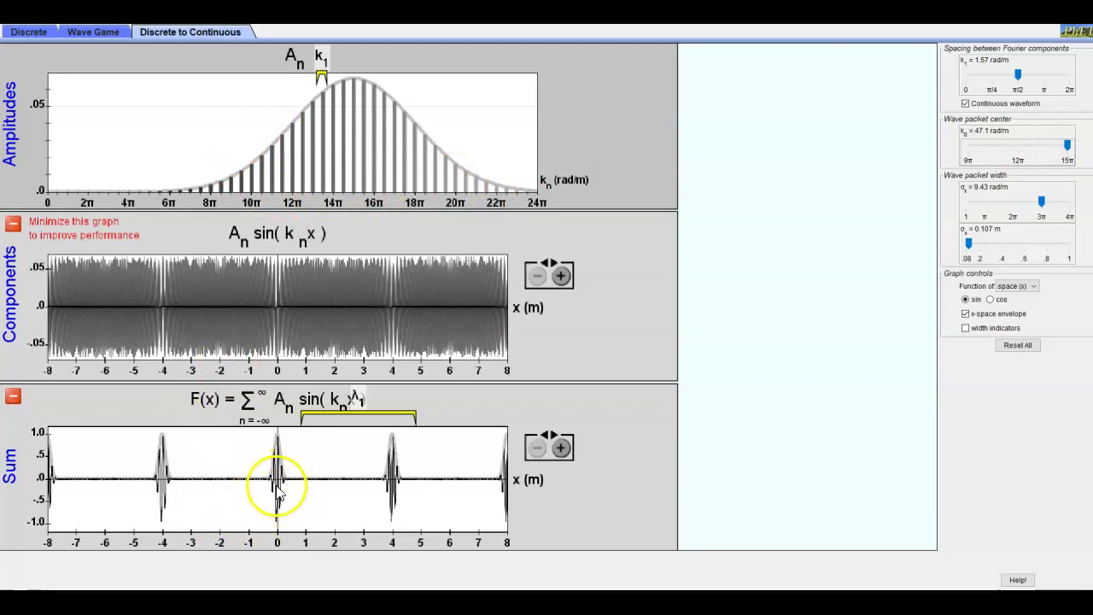
click(560, 447)
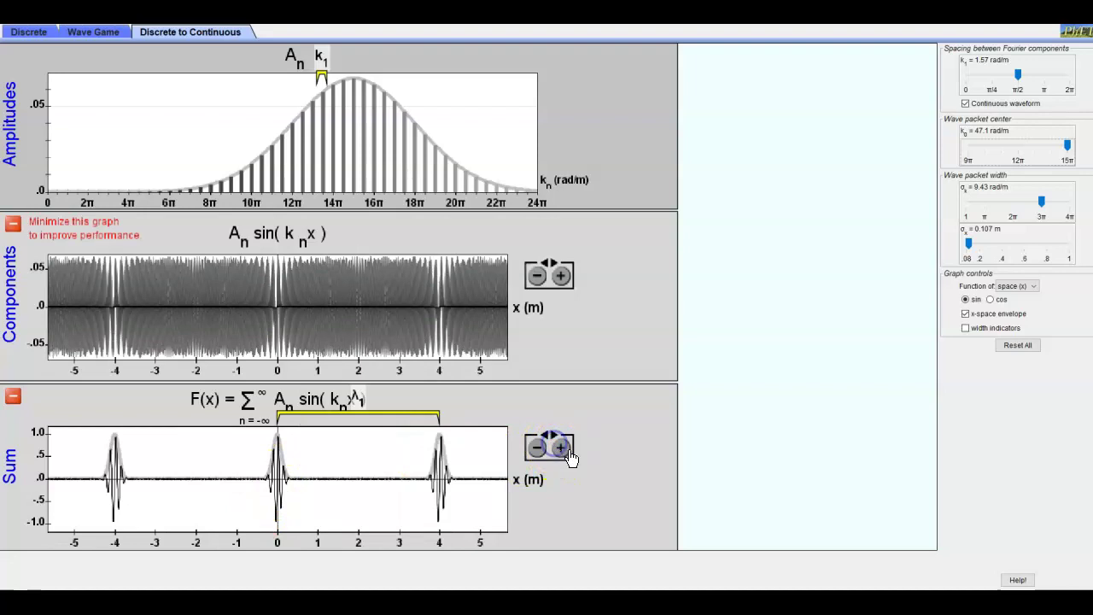
click(562, 447)
click(563, 447)
click(563, 448)
click(564, 449)
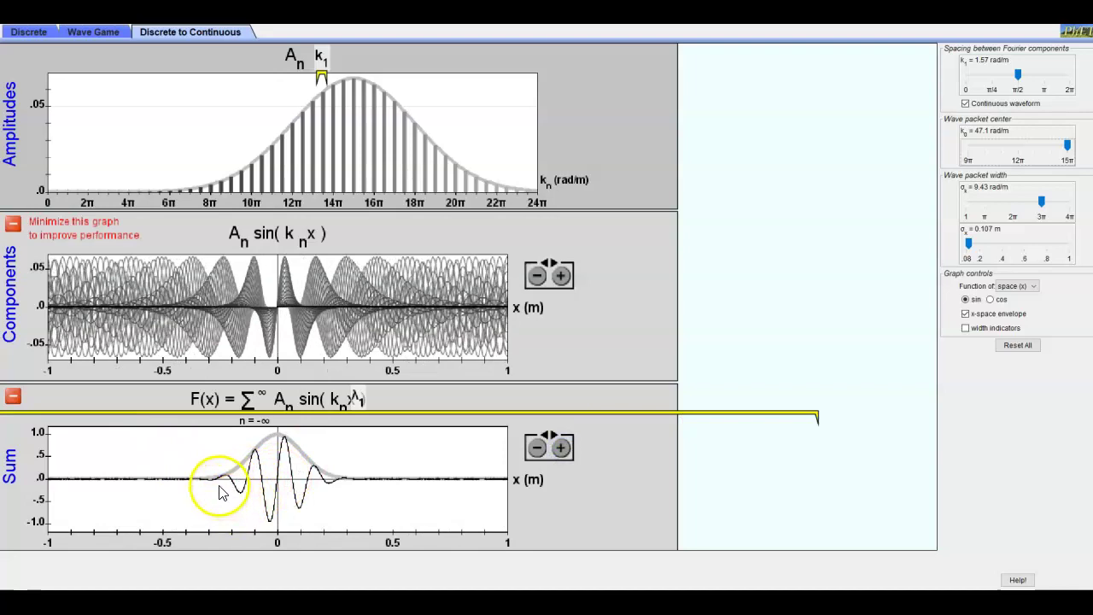
click(563, 448)
click(563, 449)
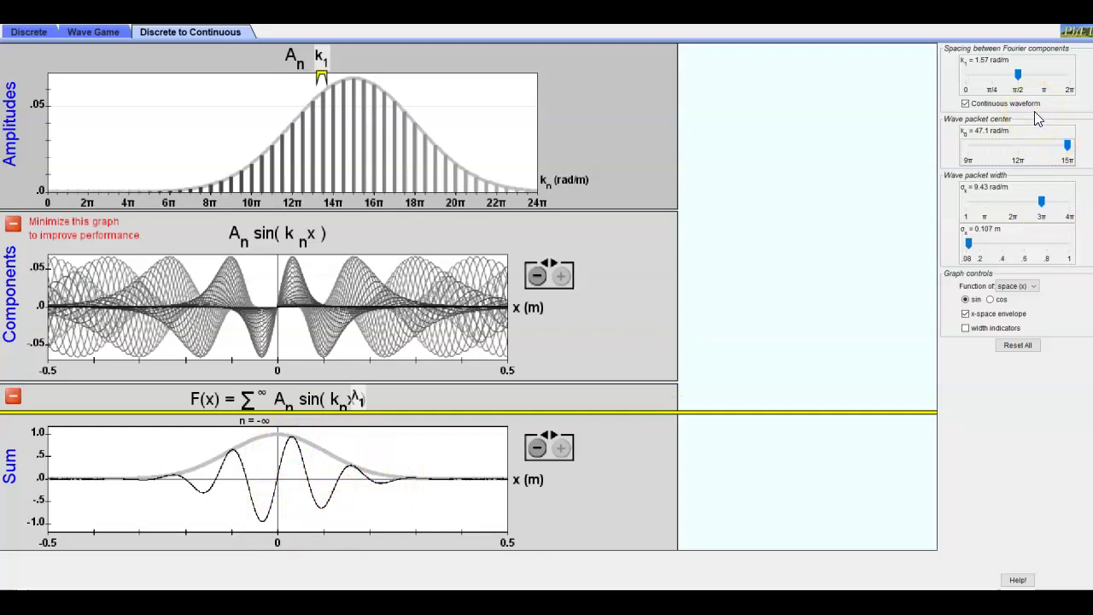
Move the wave packet center k0 down to 9π (28.3 rad/m) and back up to 15π (47.1 rad/m).
click(1068, 146)
drag(987, 154, 988, 152)
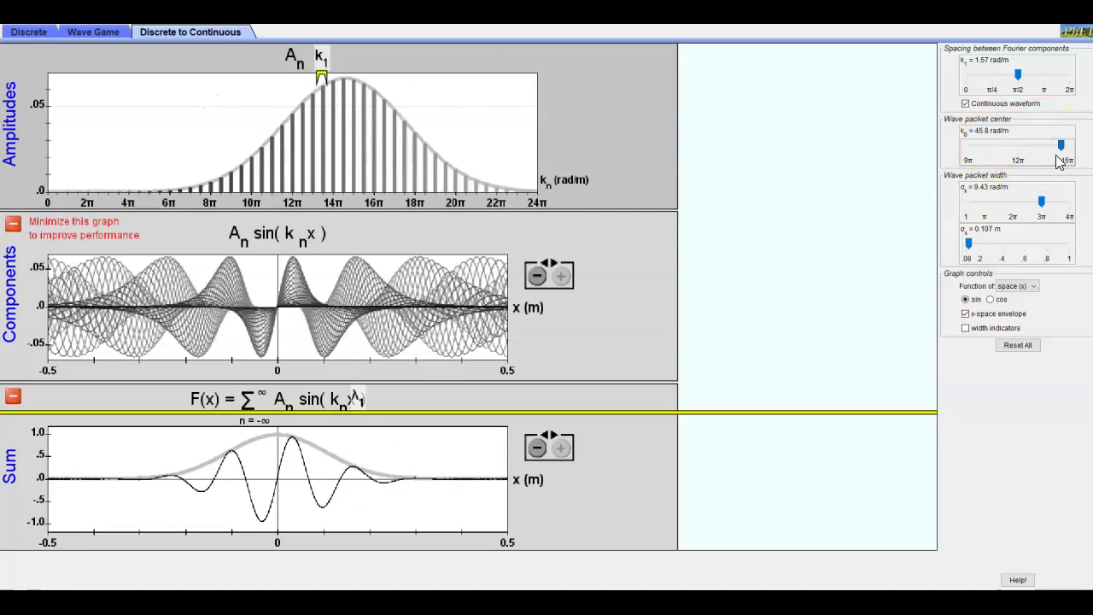
drag(1066, 152, 1067, 150)
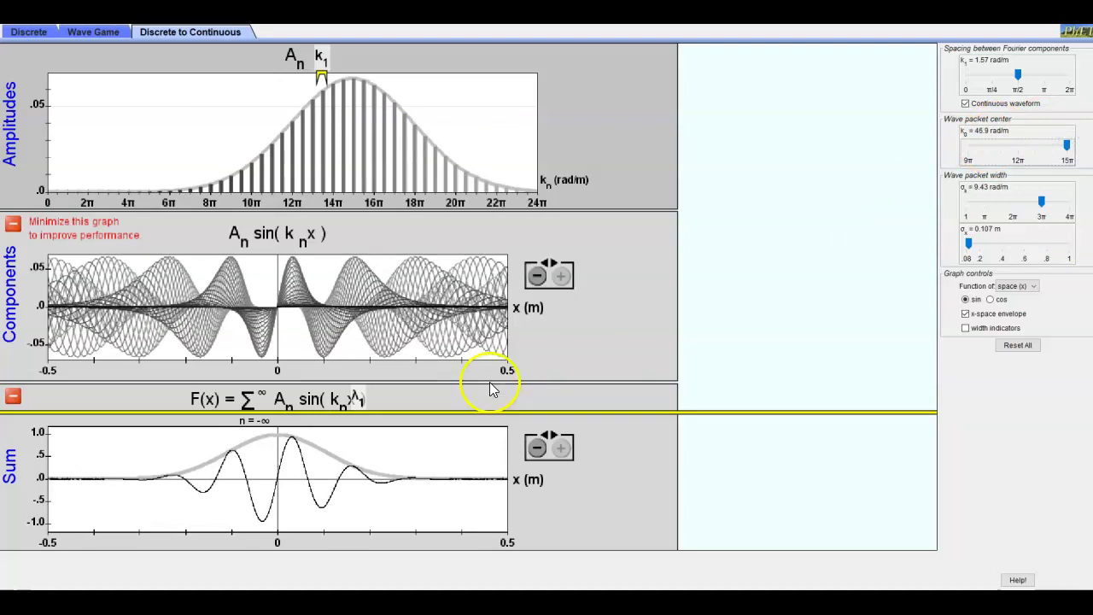
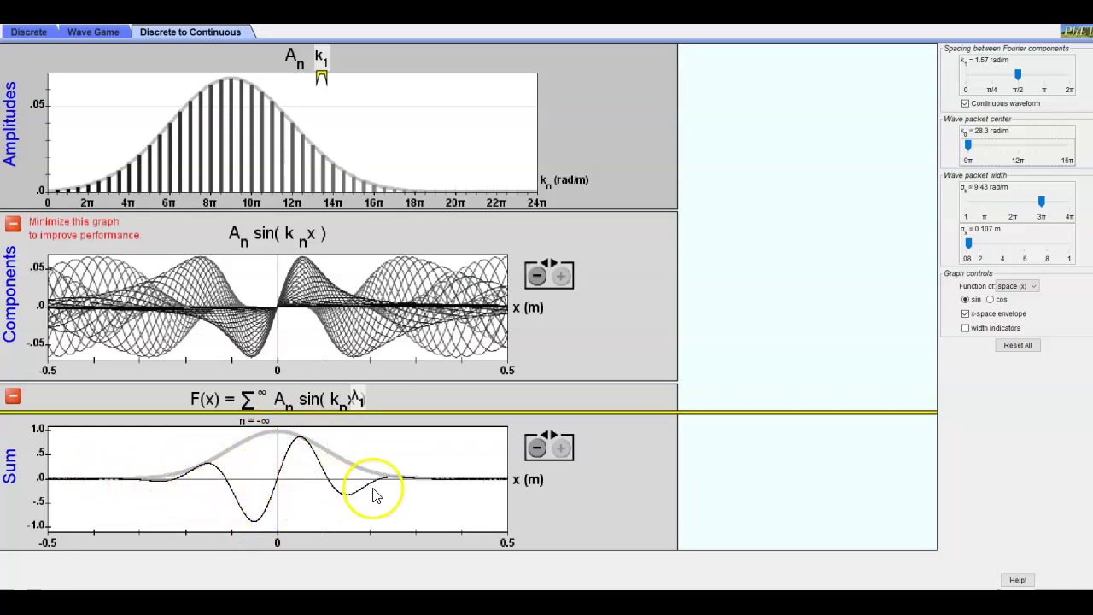
click(967, 147)
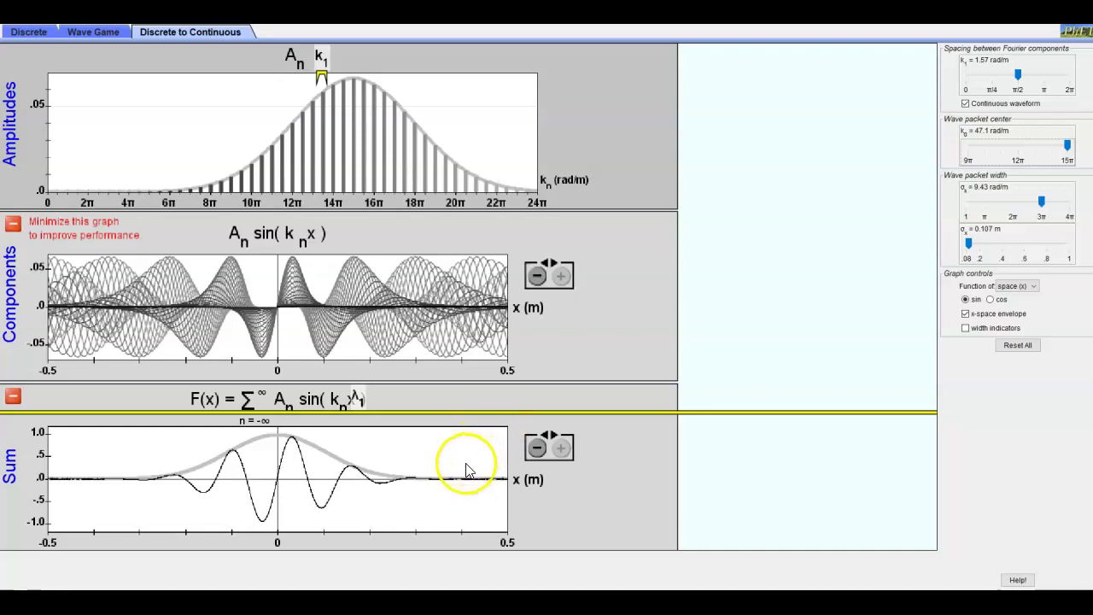
Lower the component spacing k1 past π/4, return it to π/2 (1.57 rad/m), and set the packet center k0 to 30.8 rad/m.
drag(1019, 77, 1002, 79)
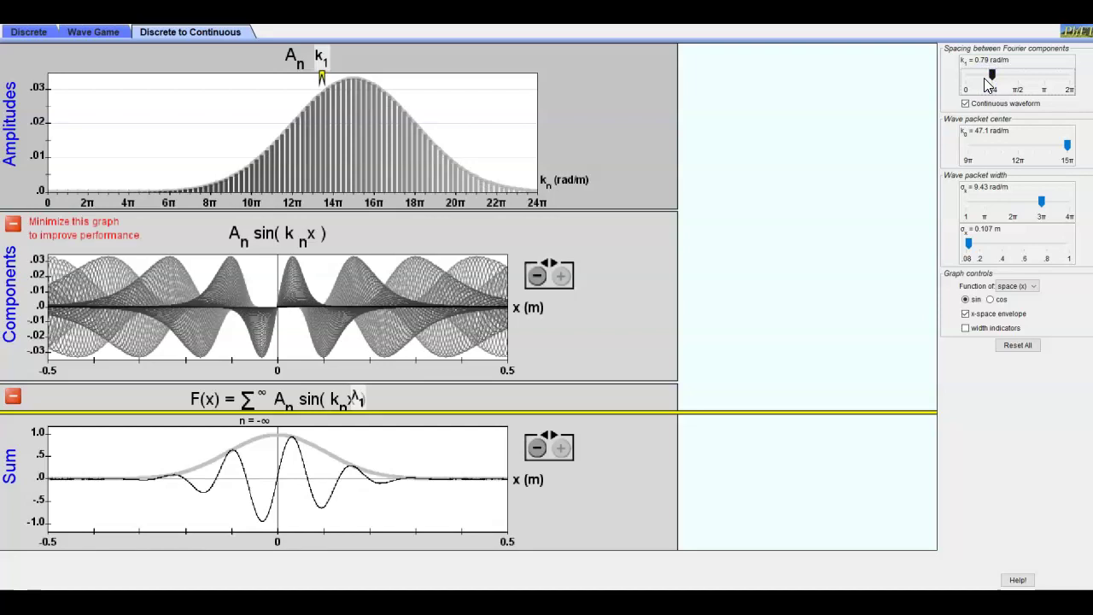
drag(965, 81, 1043, 75)
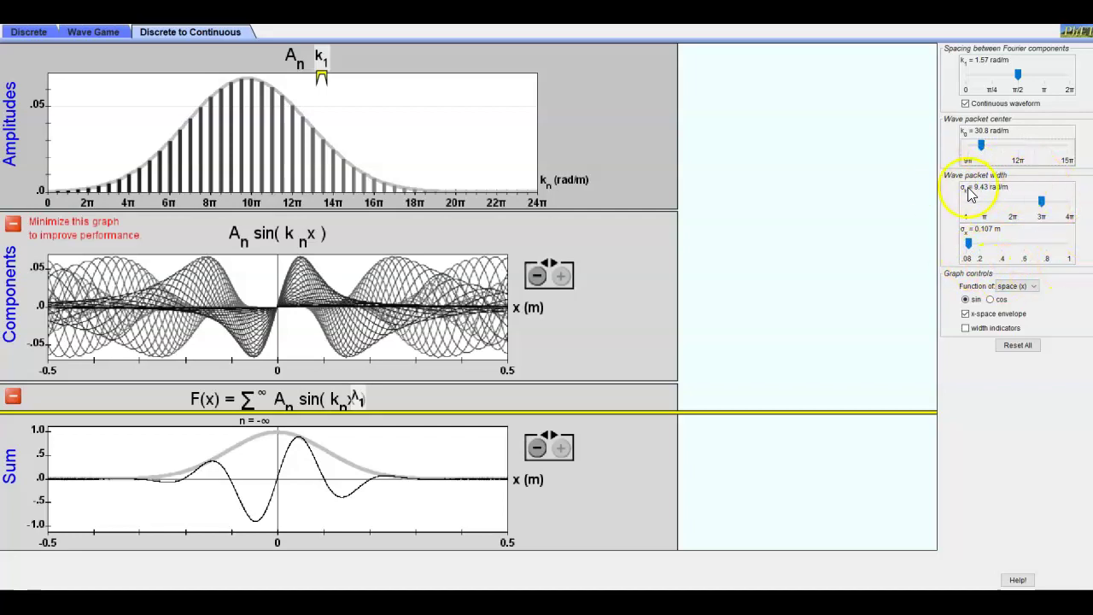
Increase the wave packet's spatial width σx to 0.152 m, and narrow its k-space width σk to 2.46 rad/m.
click(970, 245)
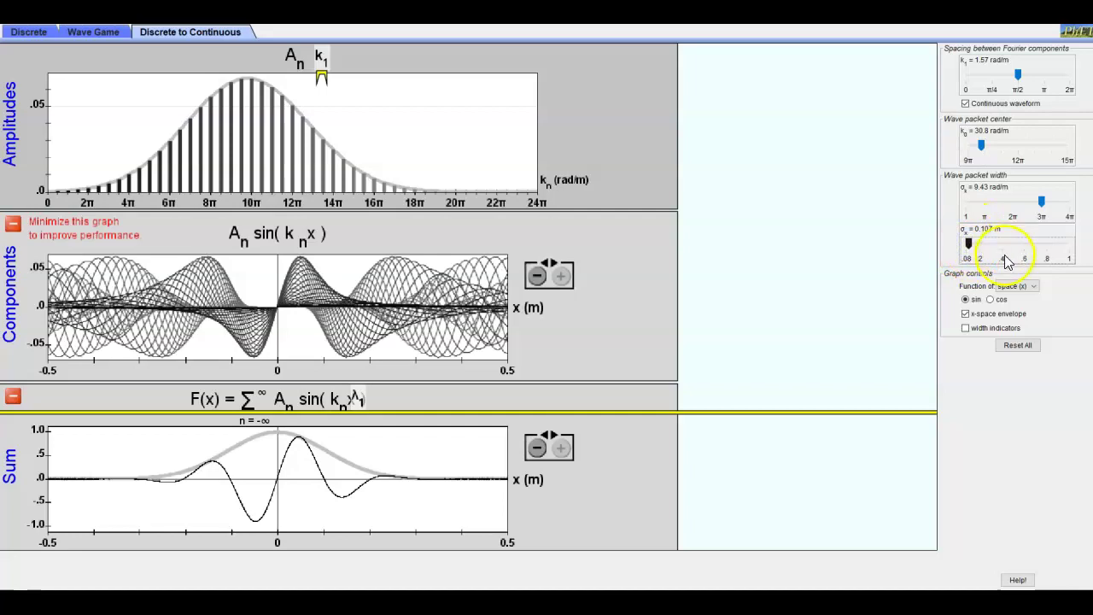
drag(969, 245, 982, 245)
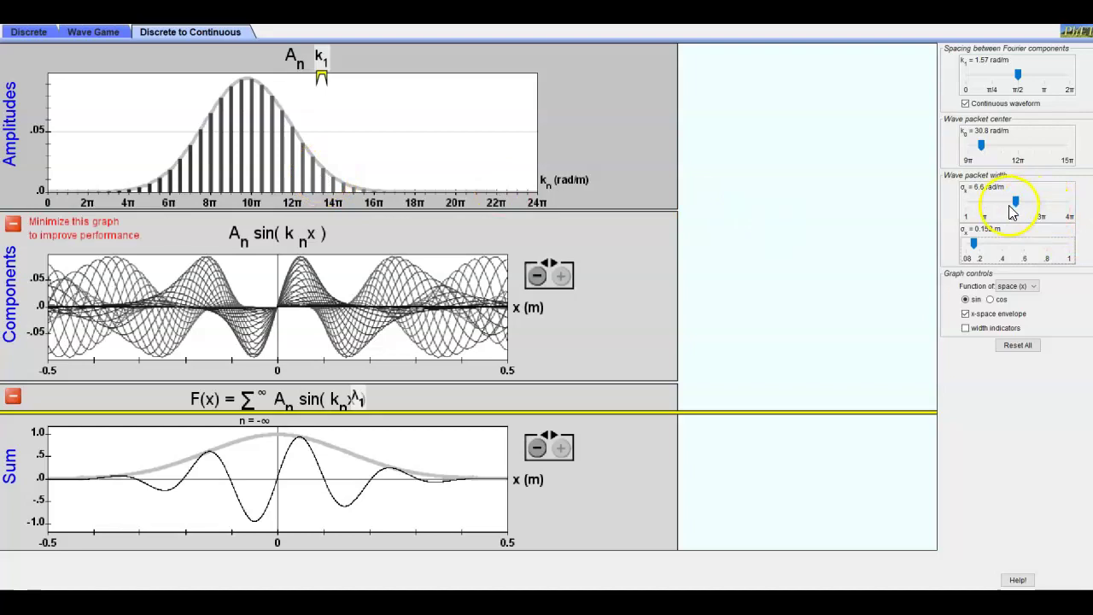
drag(1017, 207, 978, 202)
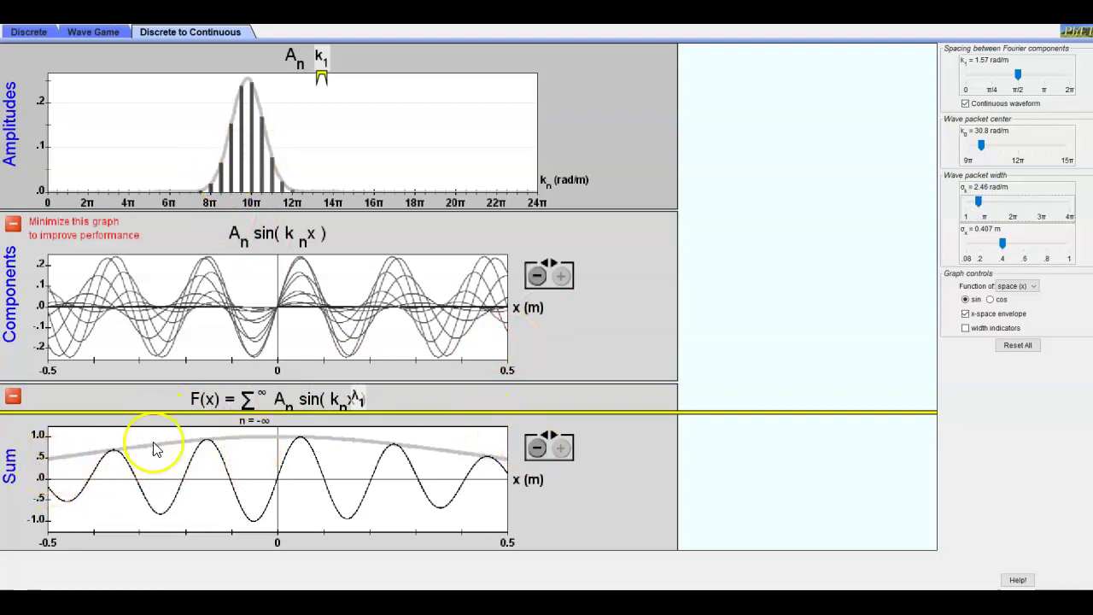
Widen the x range to about −1.4 to 1.4 m and adjust the packet width, first σx to 0.187 m, finally σk to 9.07 rad/m.
click(533, 453)
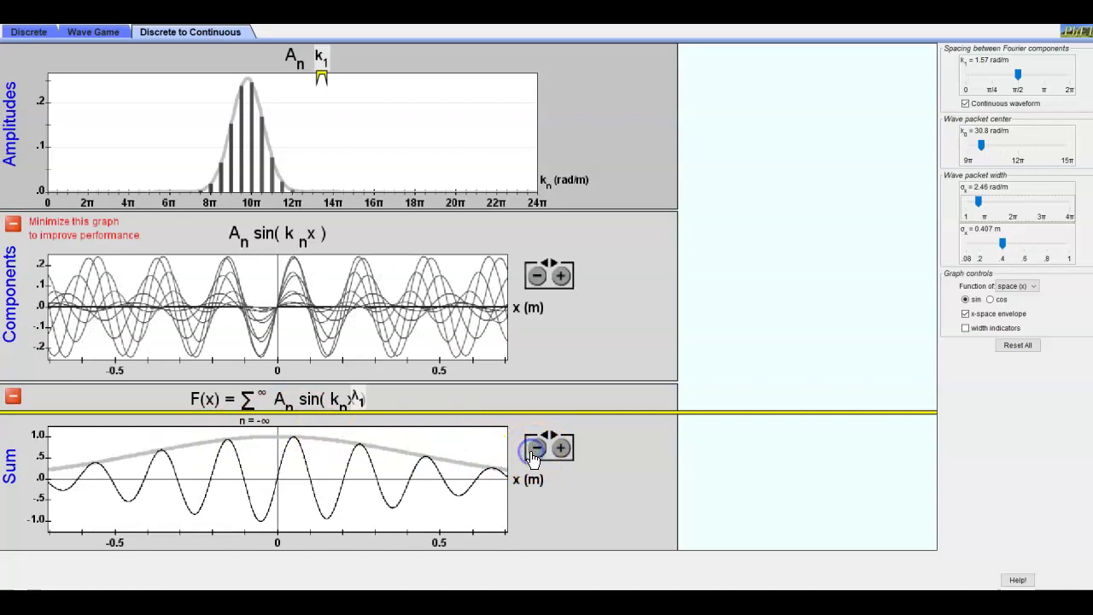
click(533, 453)
click(532, 453)
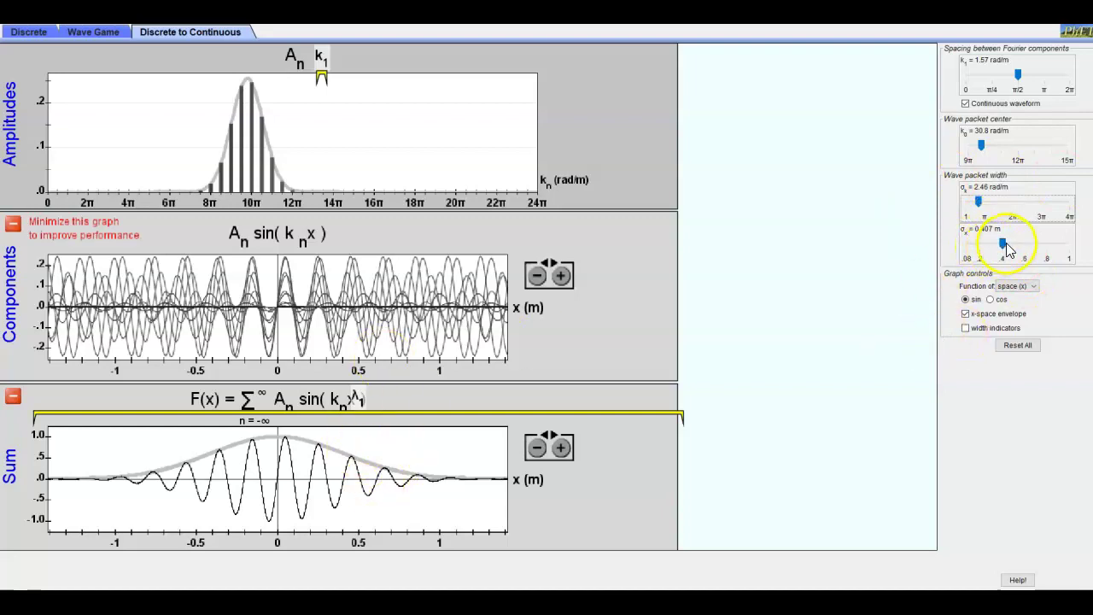
drag(1006, 245, 990, 248)
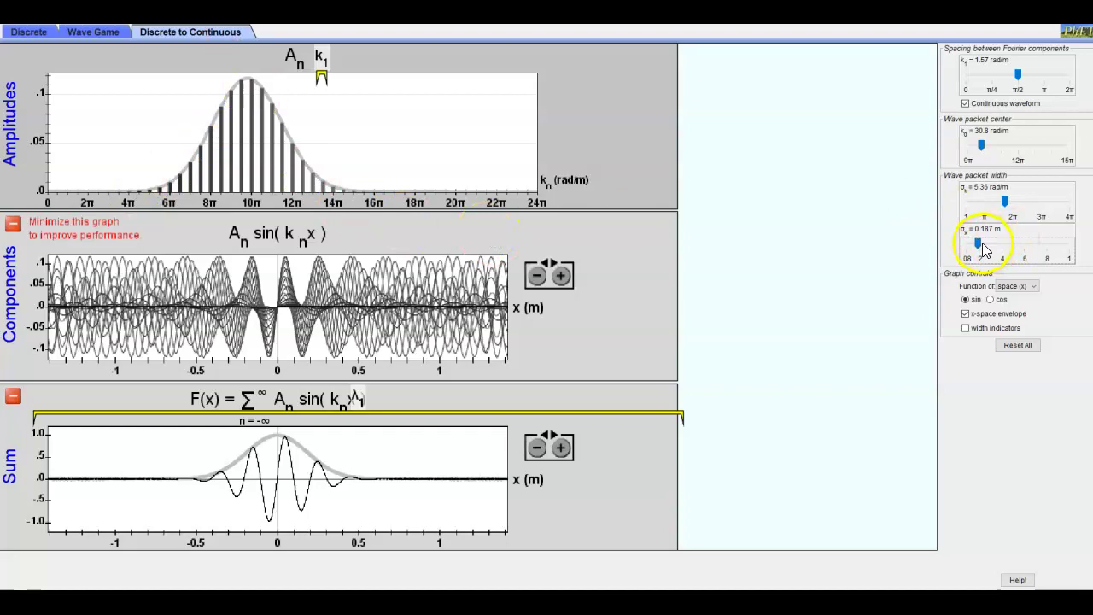
drag(1010, 211, 1041, 207)
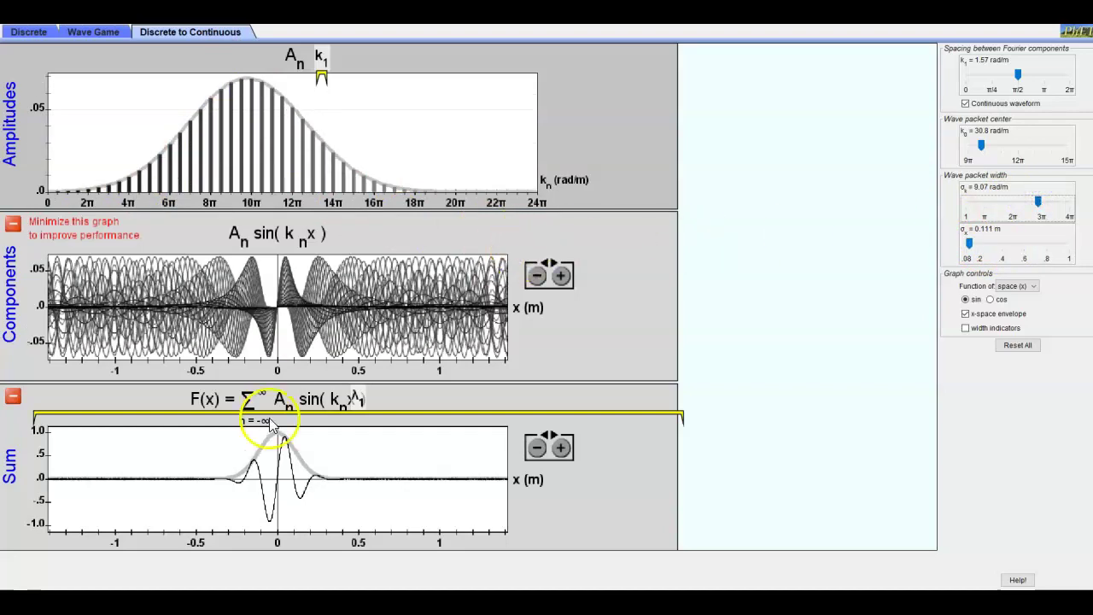